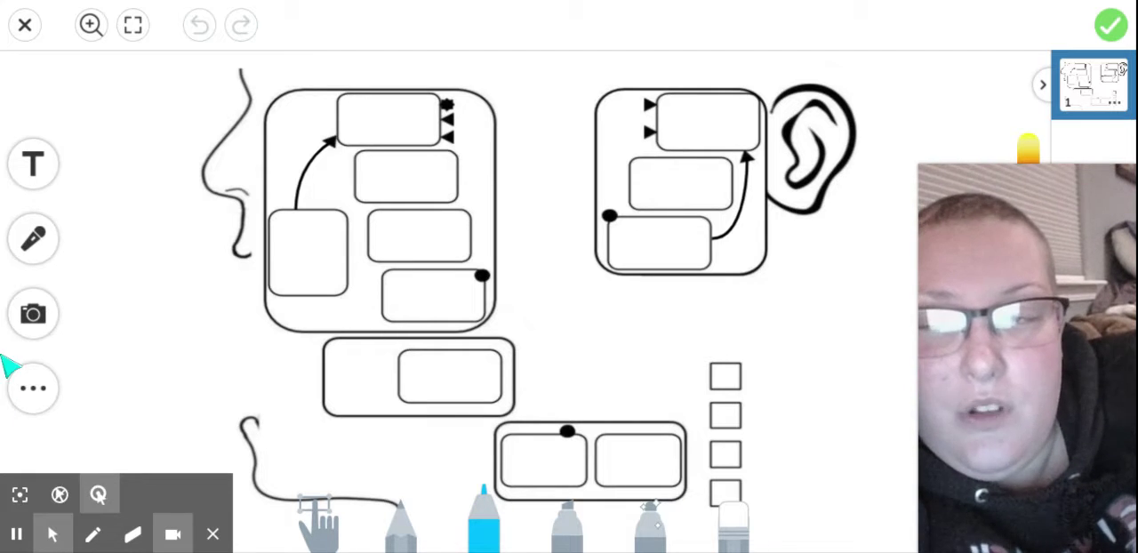
Start a Seesaw voice recording, then choose a red marker at the largest size.
left_click(33, 238)
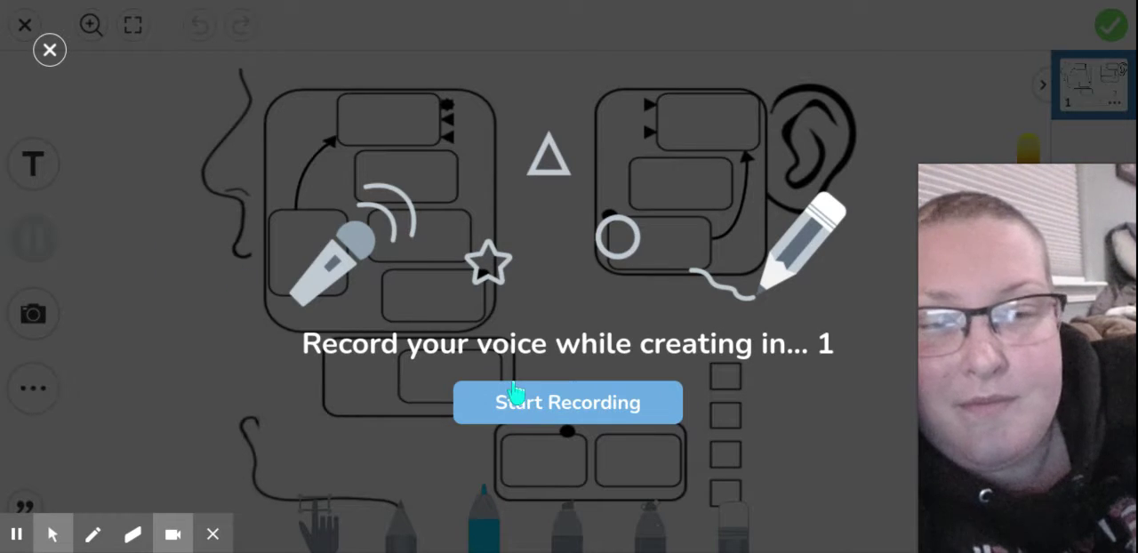
left_click(520, 402)
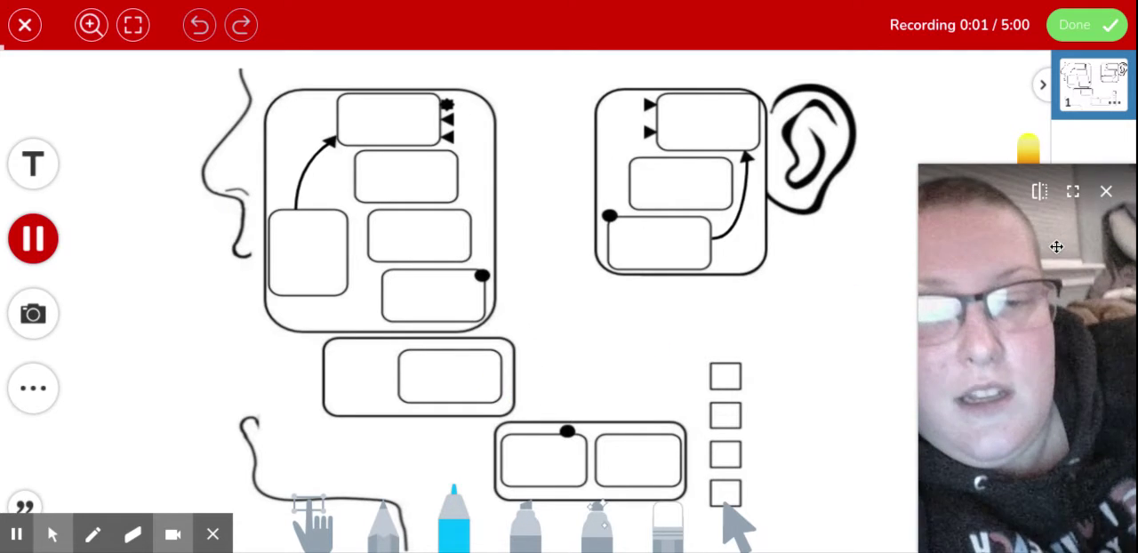
mouse_move(1057, 246)
left_mouse_down()
mouse_move(850, 229)
mouse_move(900, 247)
left_mouse_up()
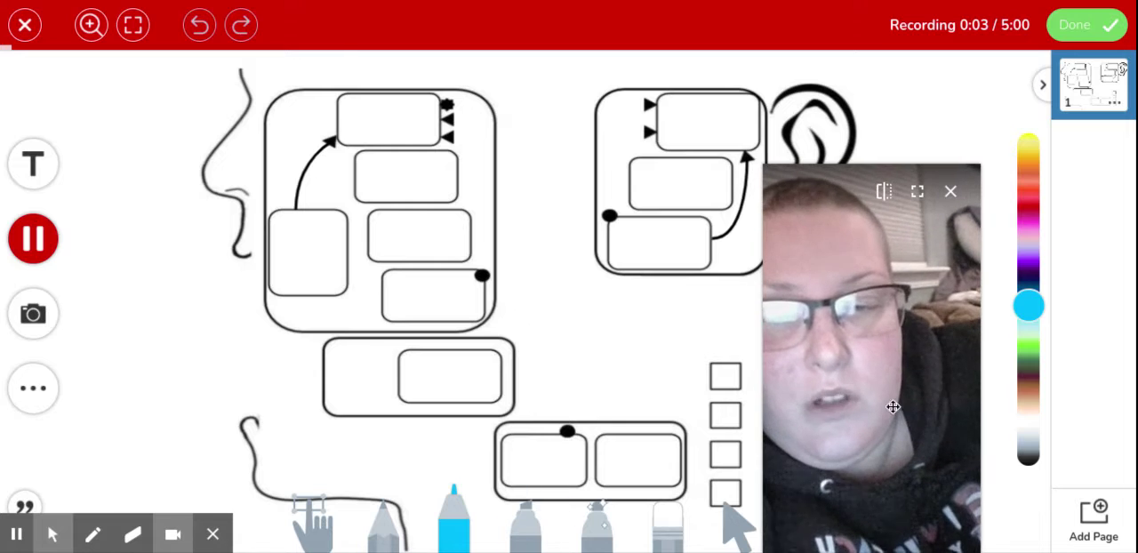
left_click(1028, 204)
left_click(453, 520)
left_click(570, 442)
left_click(570, 442)
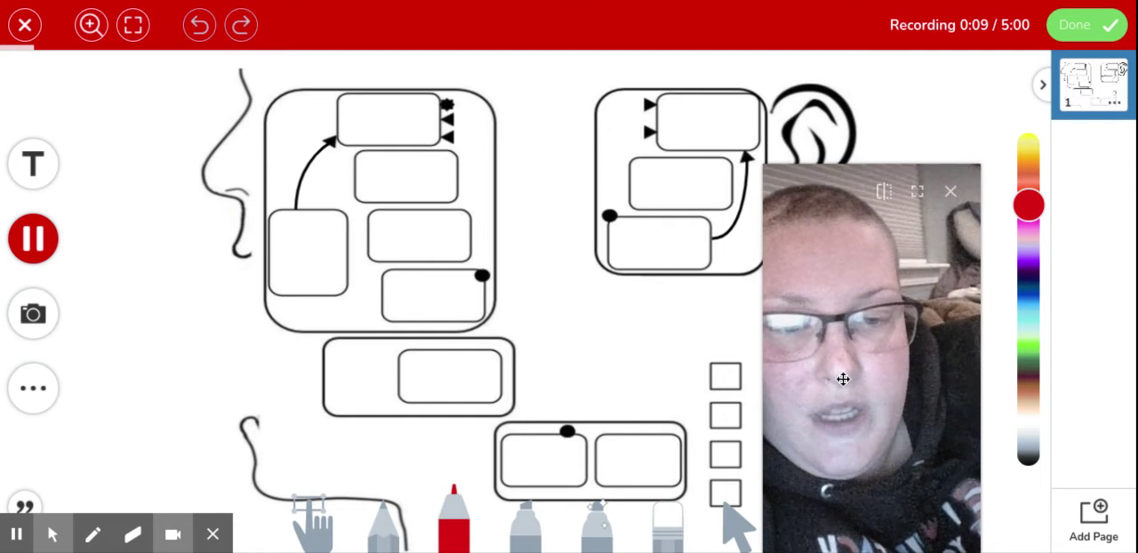
left_click_drag(846, 381, 1001, 382)
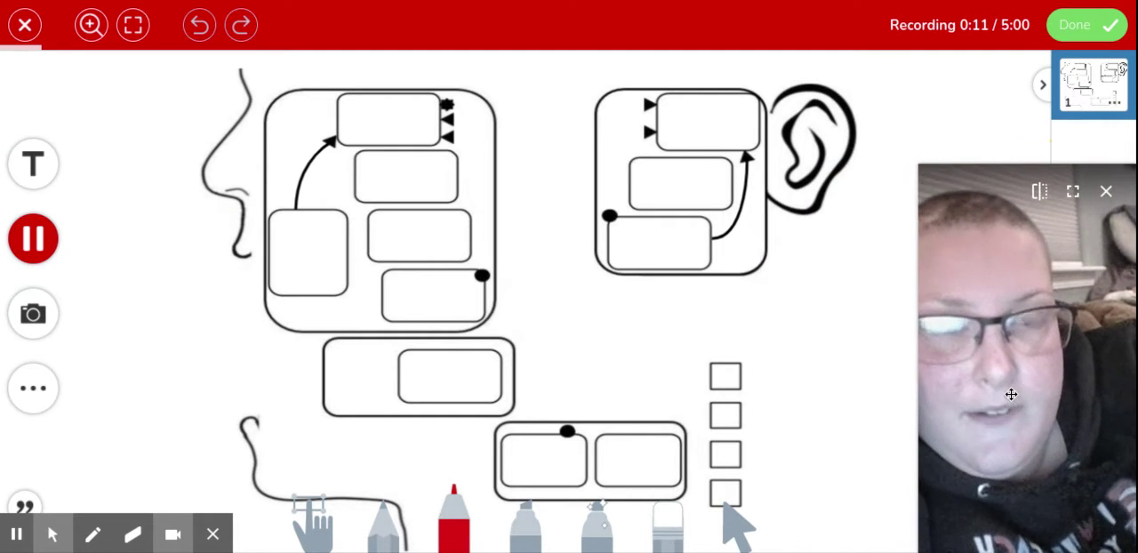
Stamp red dots on the top key square, top nose, top ear, lower-left and middle inner boxes.
left_click(731, 377)
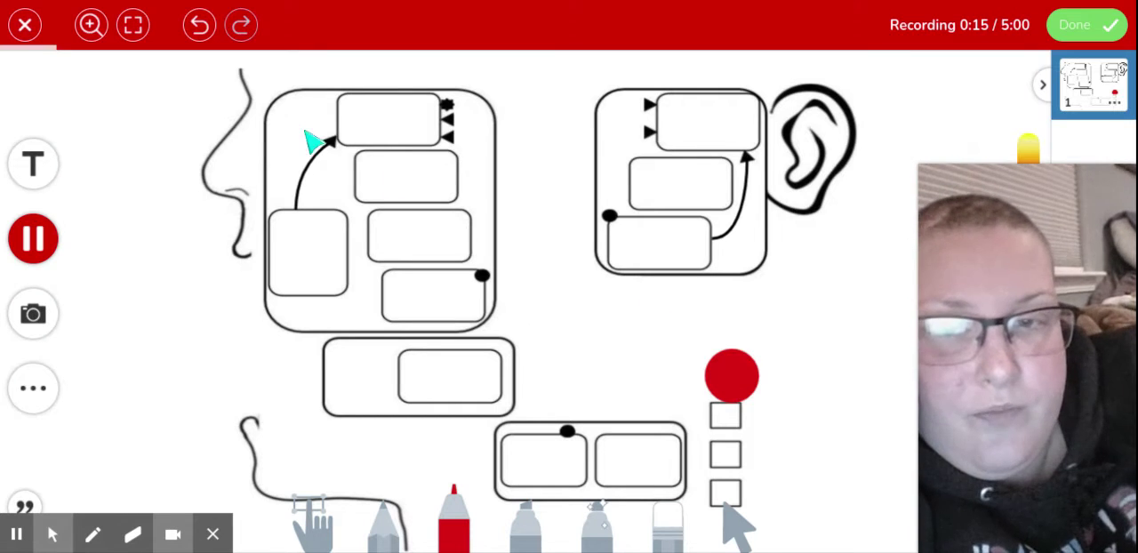
left_click(382, 125)
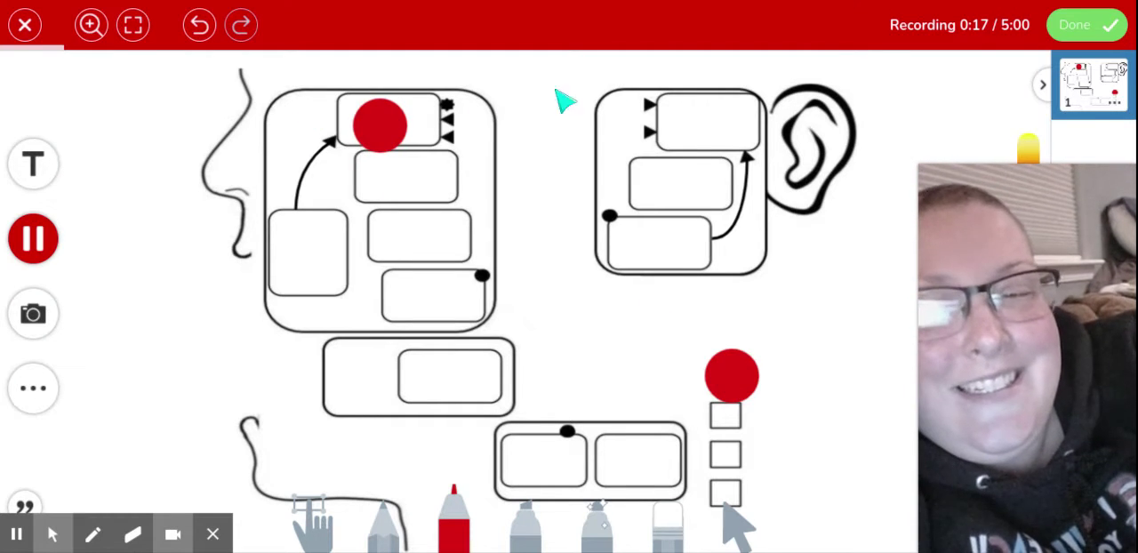
left_click(732, 116)
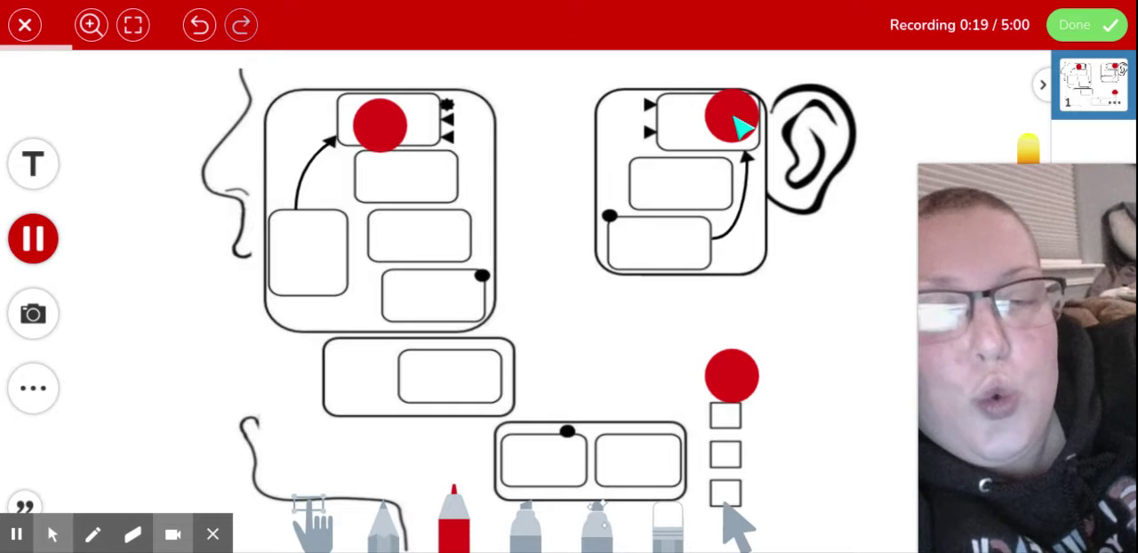
left_click(550, 483)
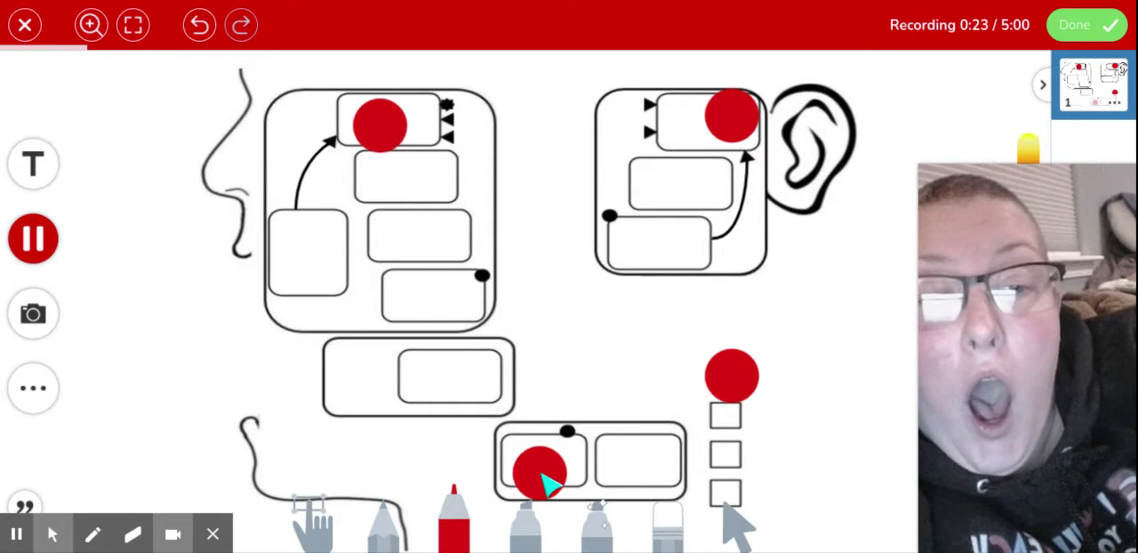
left_click(458, 381)
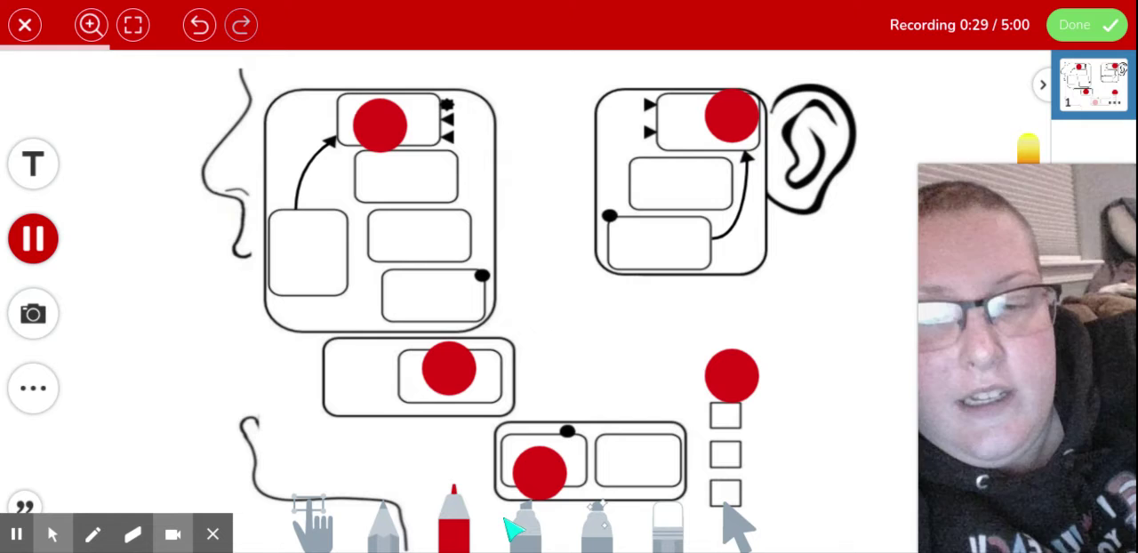
Switch to blue and dot the middle nose, tall left and bottom ear boxes, plus the second key square.
left_click_drag(1052, 384, 893, 384)
left_click(1031, 310)
left_click_drag(866, 374, 1023, 376)
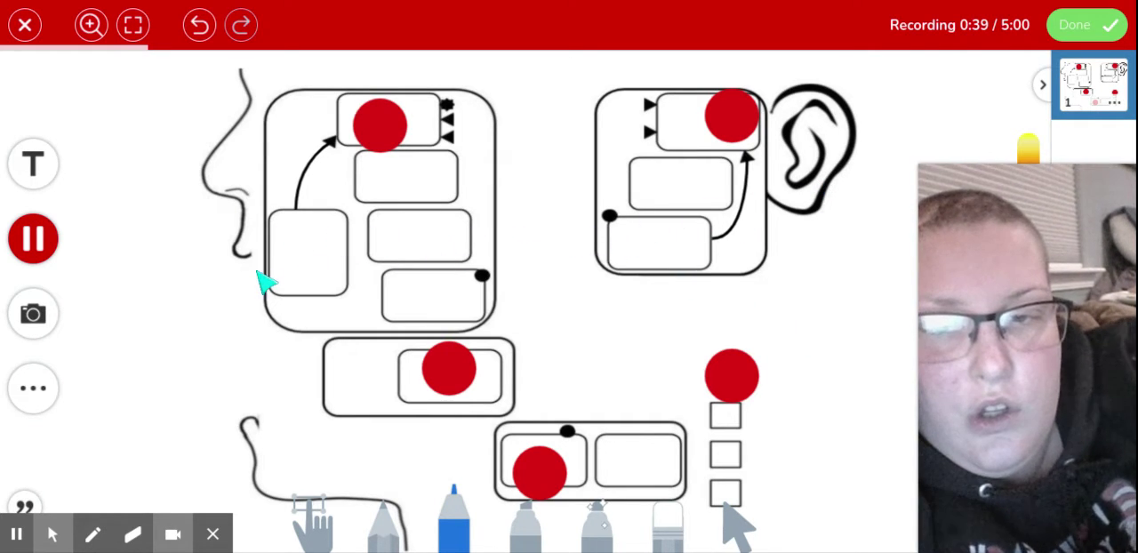
left_click(436, 238)
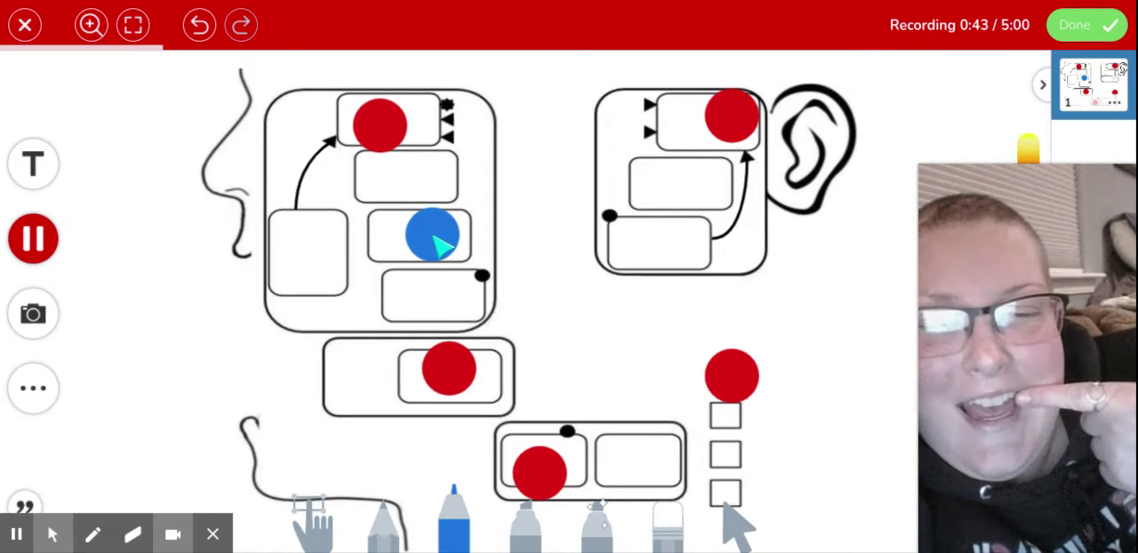
left_click(302, 257)
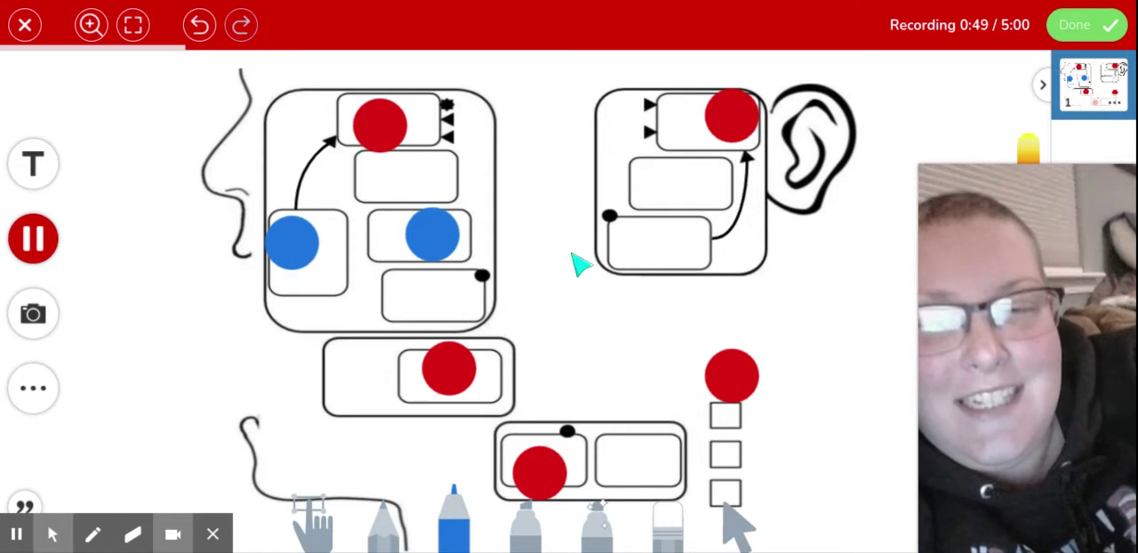
left_click(665, 249)
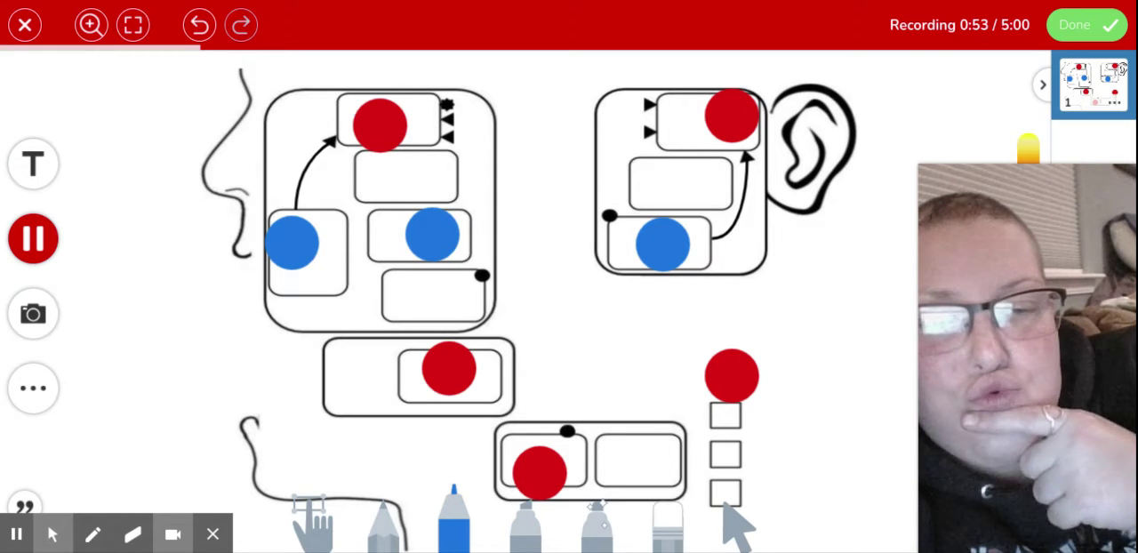
left_click(727, 416)
mouse_move(1026, 355)
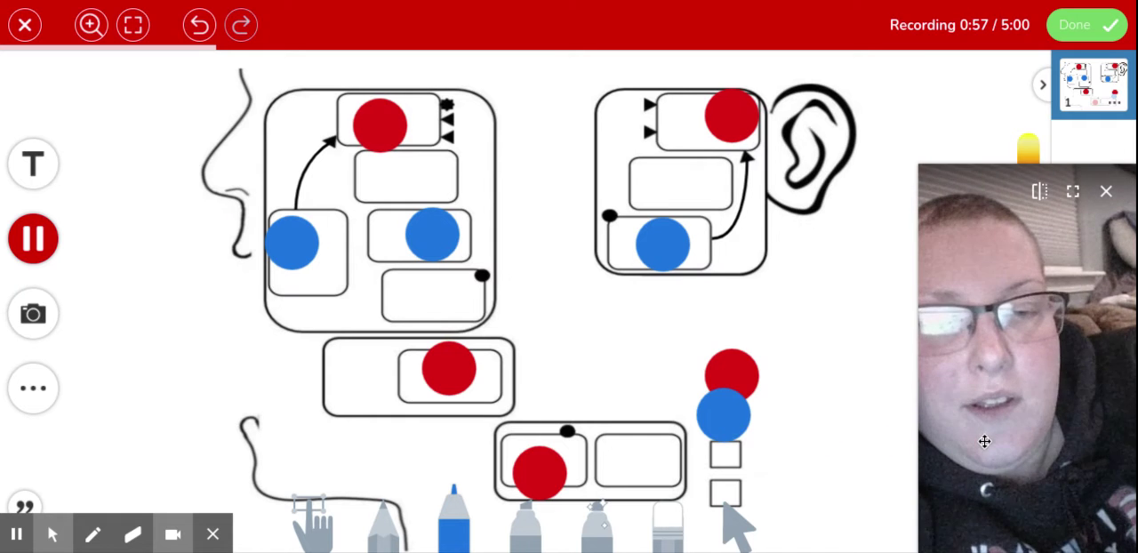
Switch the marker colour to green, keeping the large marker size.
left_click_drag(983, 442, 828, 479)
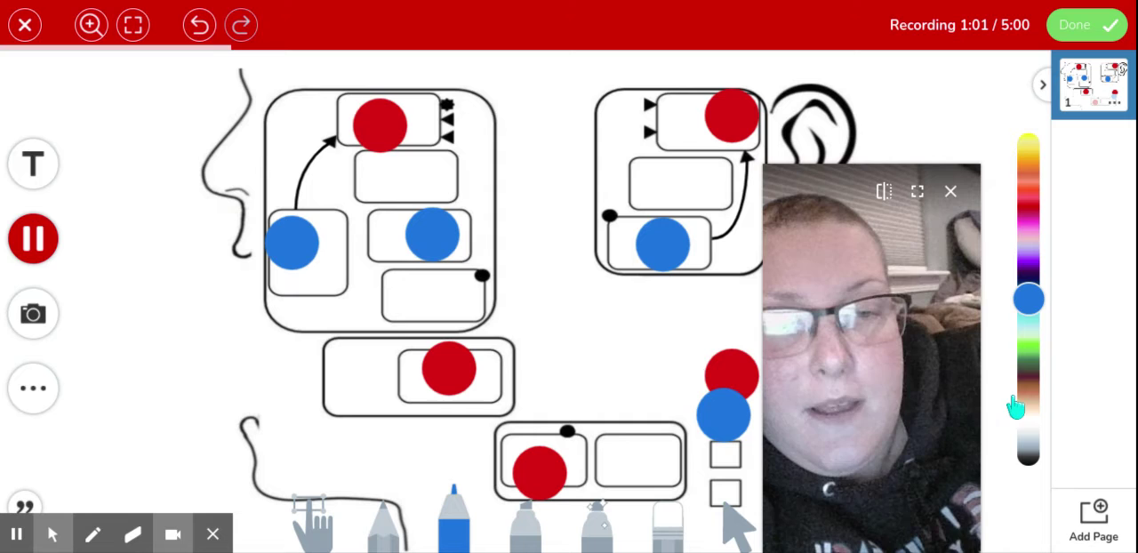
left_click(1028, 353)
left_click(525, 302)
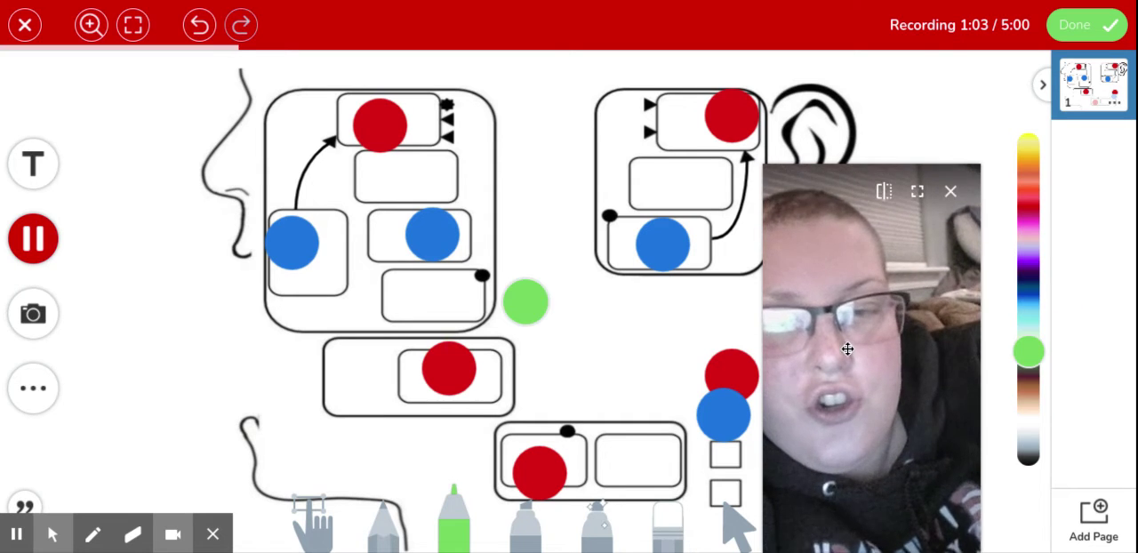
left_click_drag(847, 349, 1014, 373)
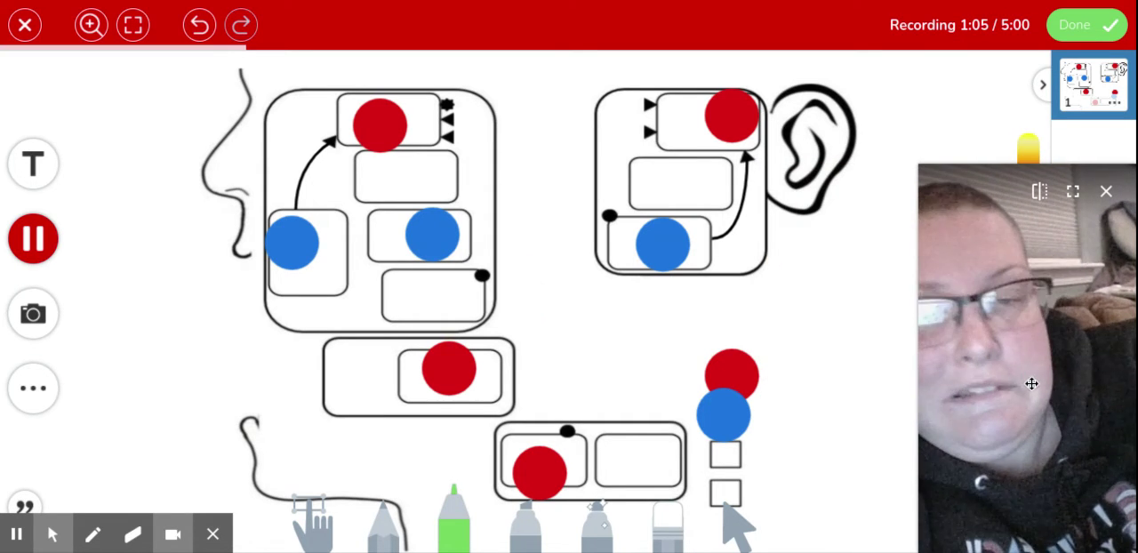
left_click(455, 529)
left_click(570, 440)
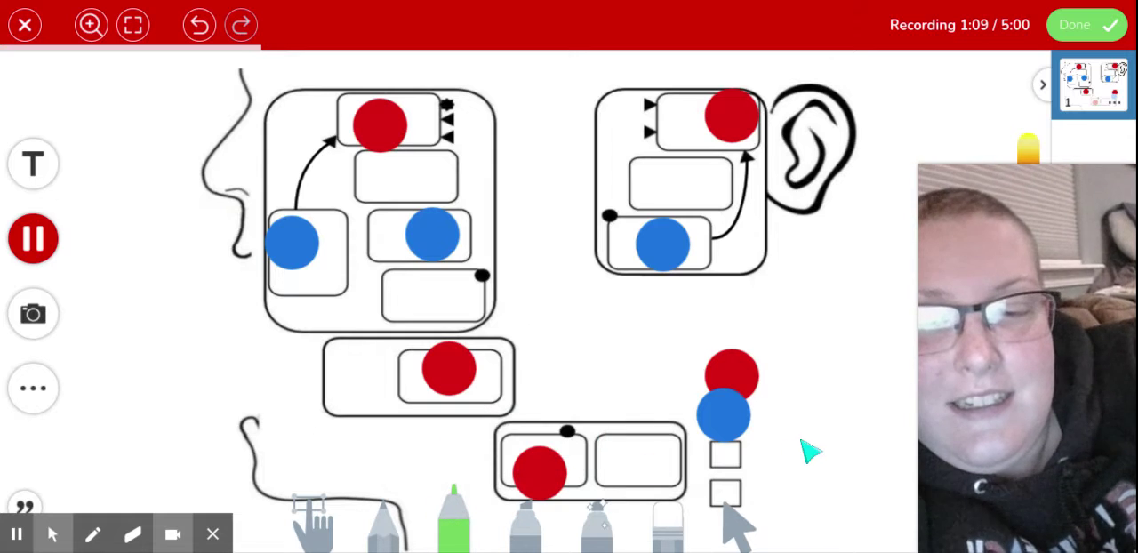
Place green dots in the key, ear middle row, left box rows and bottom-right box, undoing one misplaced dot.
left_click(735, 461)
left_click(658, 192)
left_click(442, 169)
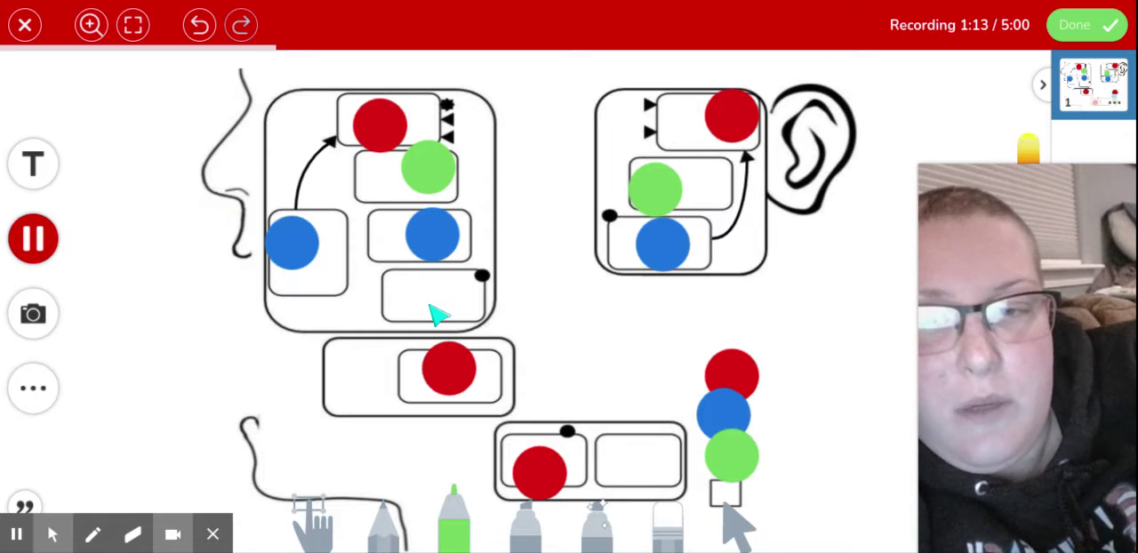
left_click(201, 25)
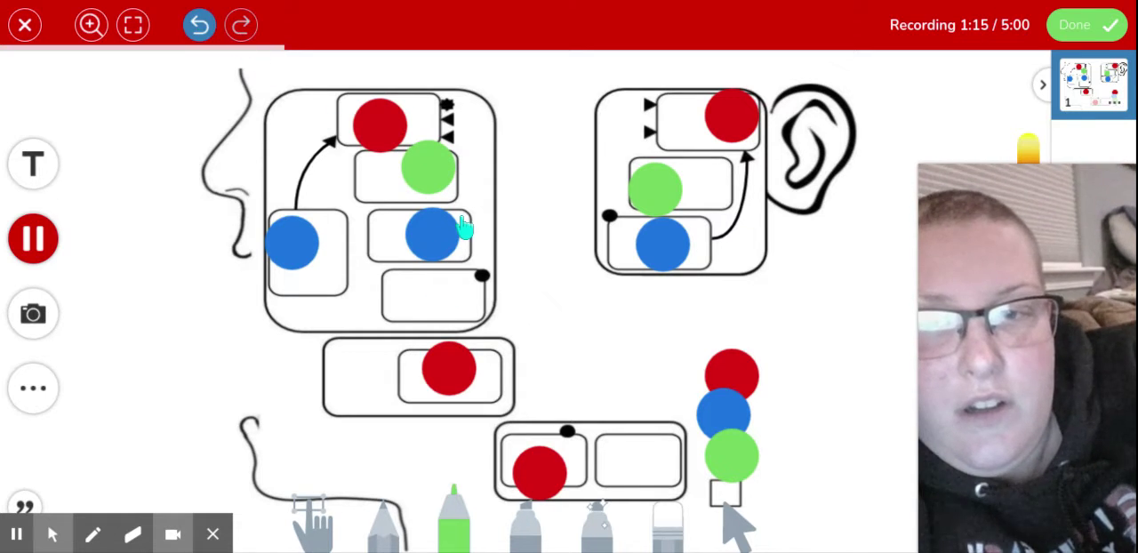
left_click(662, 188)
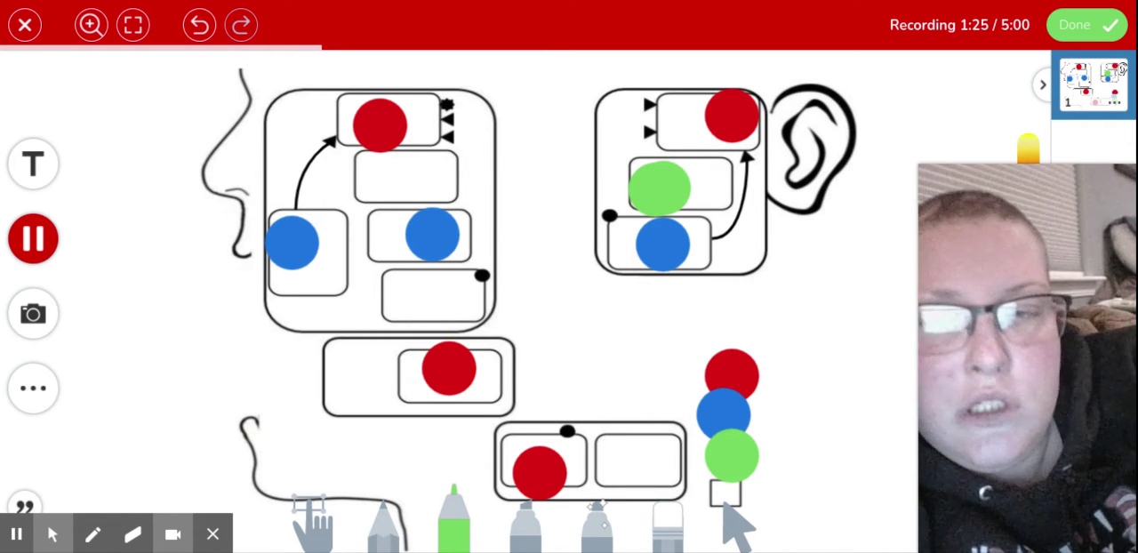
left_click(405, 185)
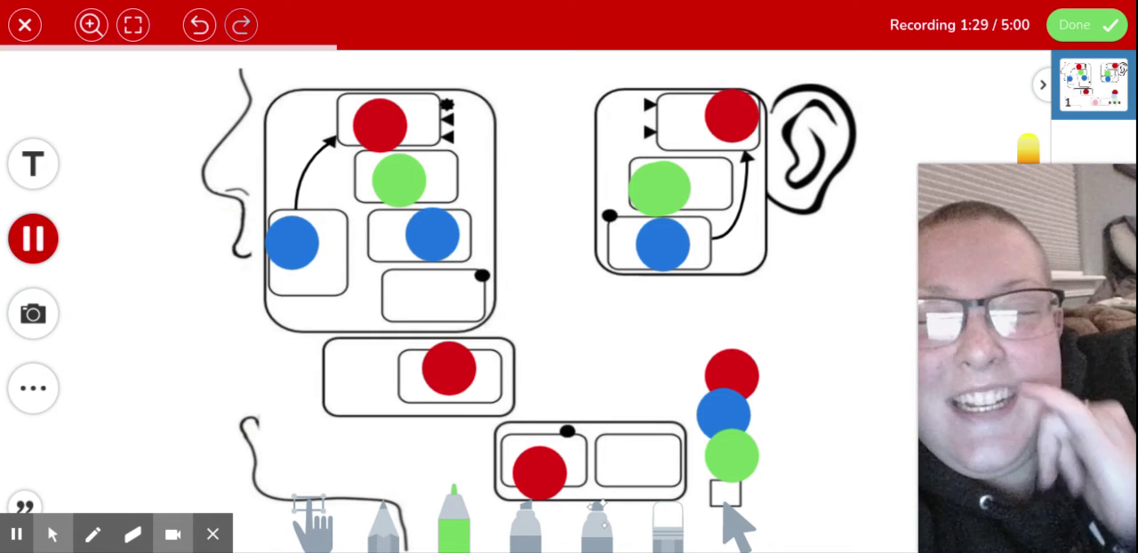
left_click(432, 296)
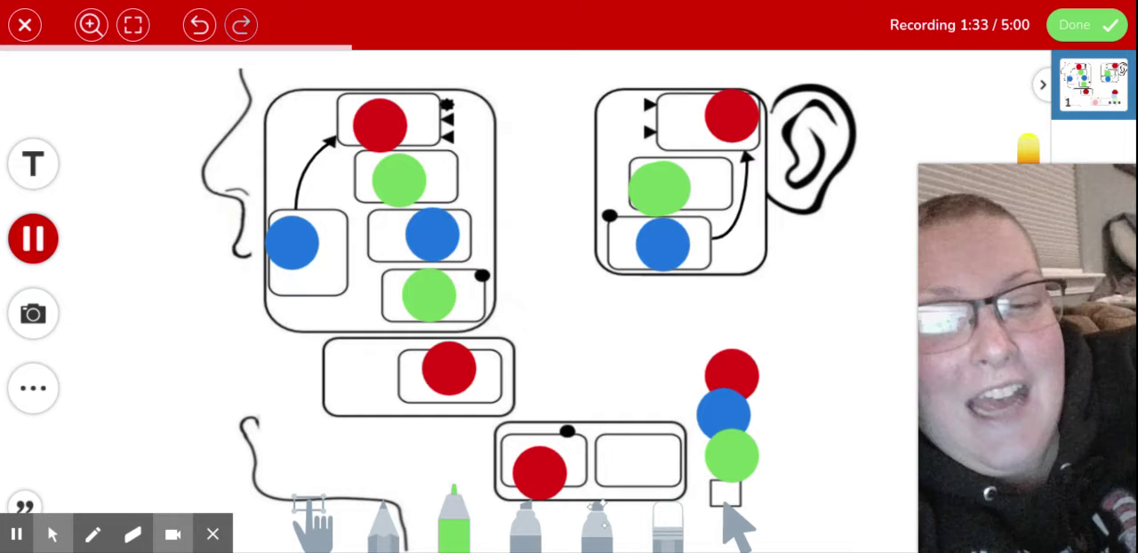
left_click(647, 474)
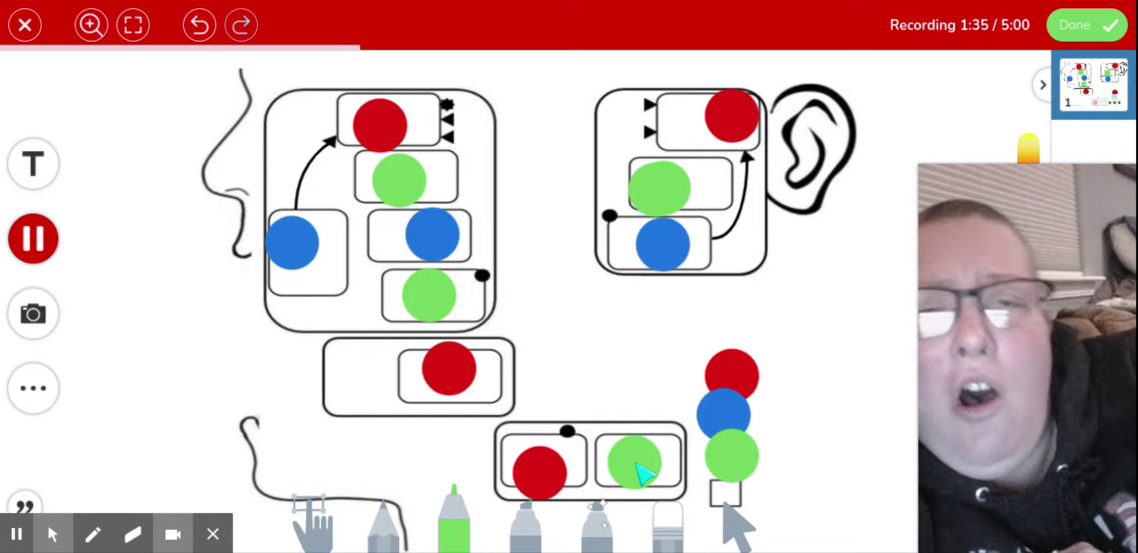
mouse_move(1027, 355)
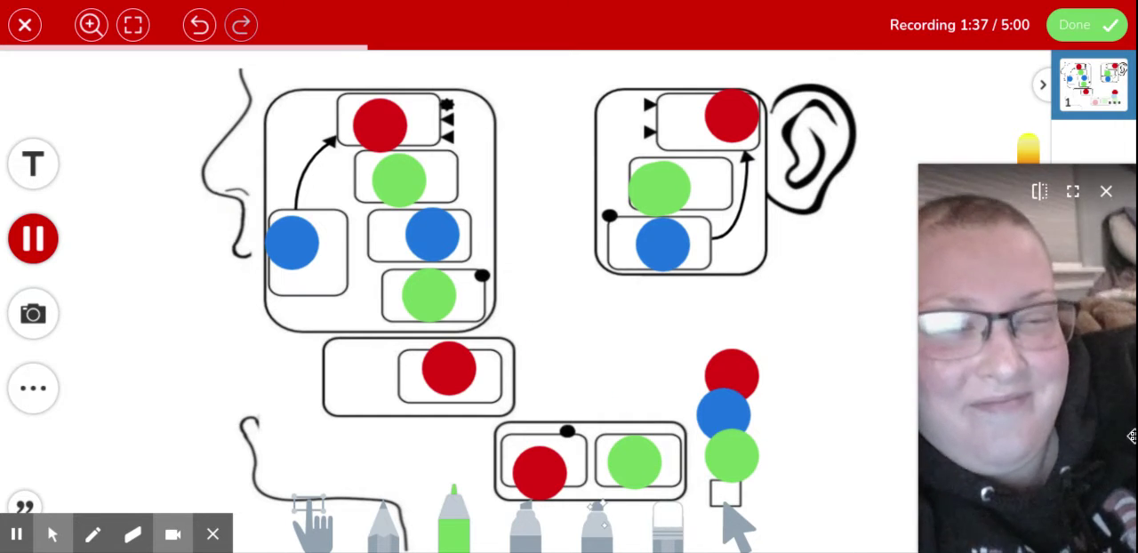
left_click_drag(1109, 438, 966, 437)
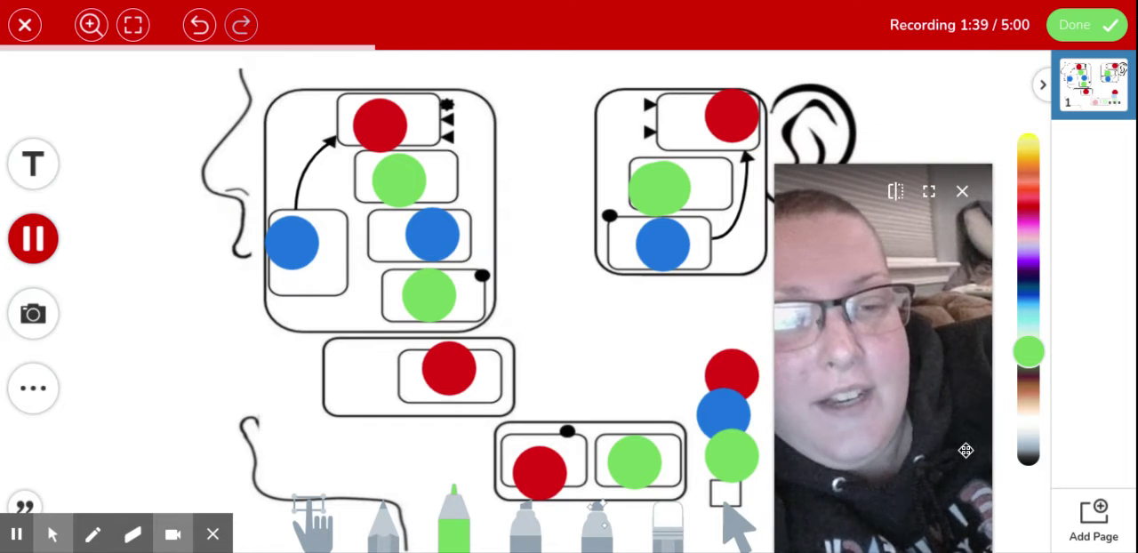
Switch to purple, dot the fourth key square, and set the thinnest marker size.
left_click(1028, 257)
left_click(525, 303)
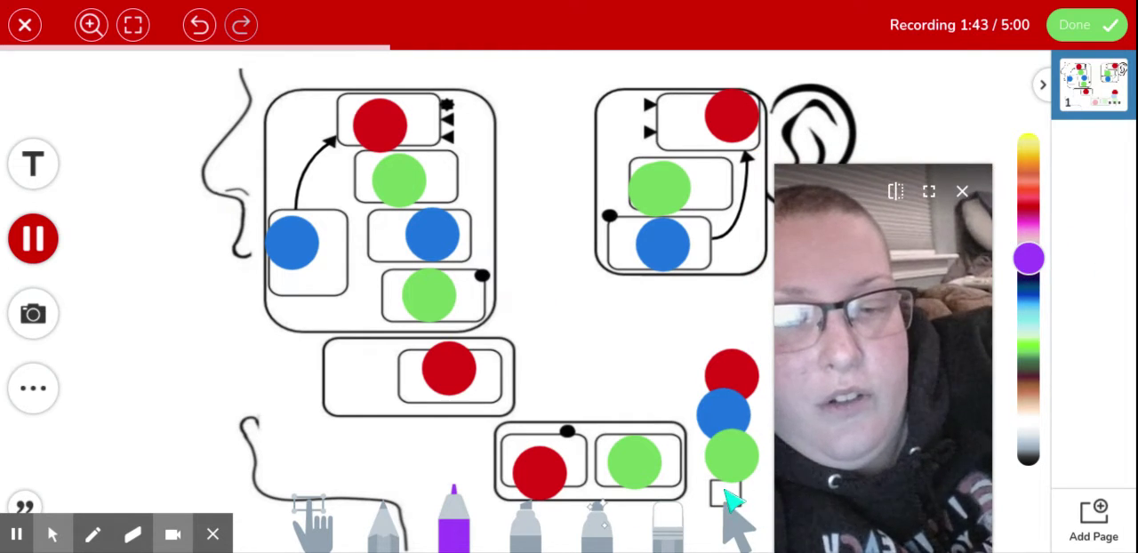
left_click(731, 499)
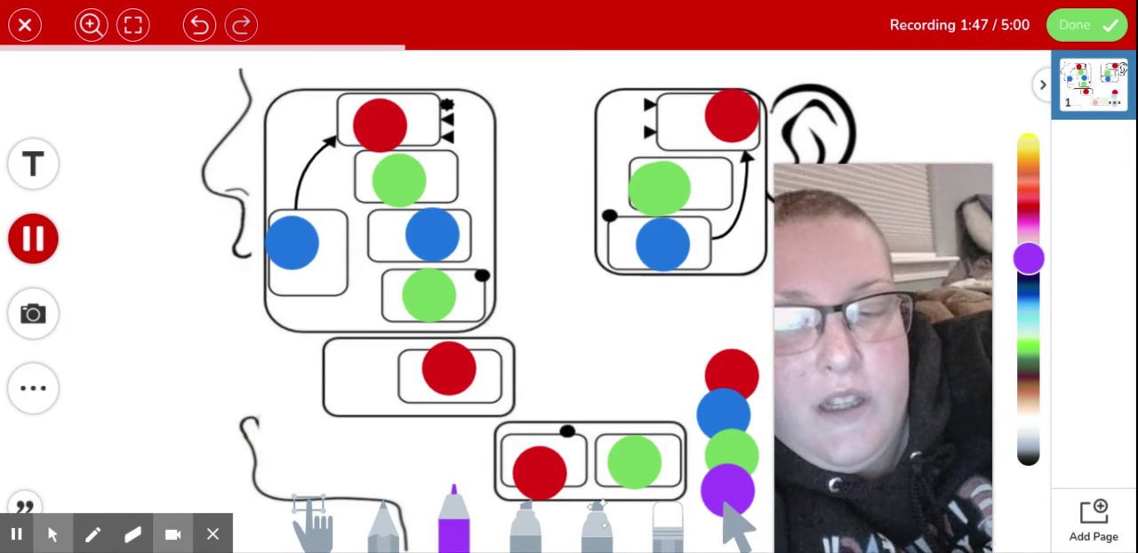
left_click(452, 520)
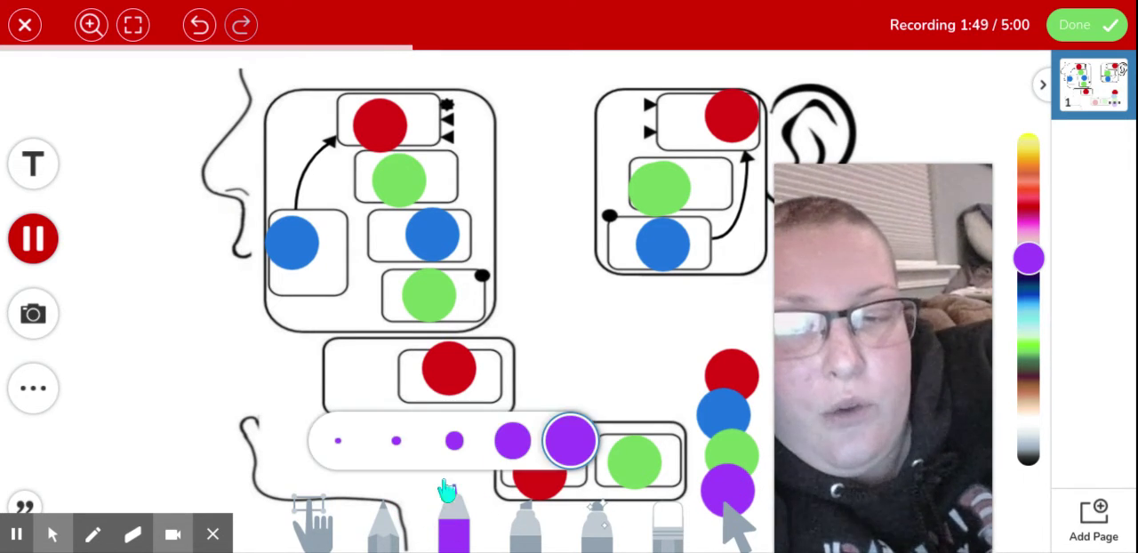
left_click(339, 441)
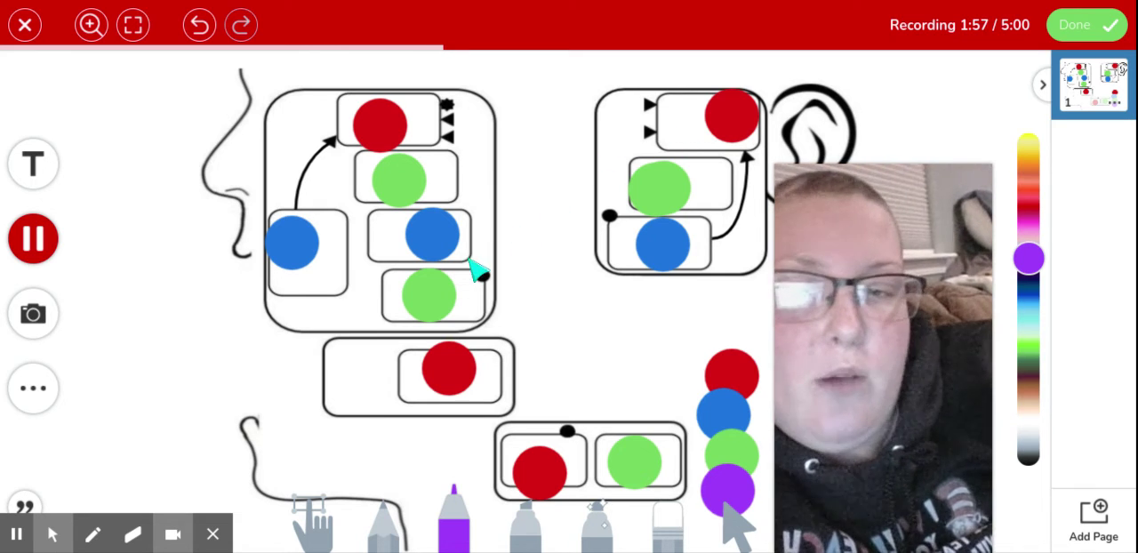
Draw purple lines from the left, ear and bottom box dots to the top boxes, plus one stray stroke.
left_click_drag(483, 277, 647, 135)
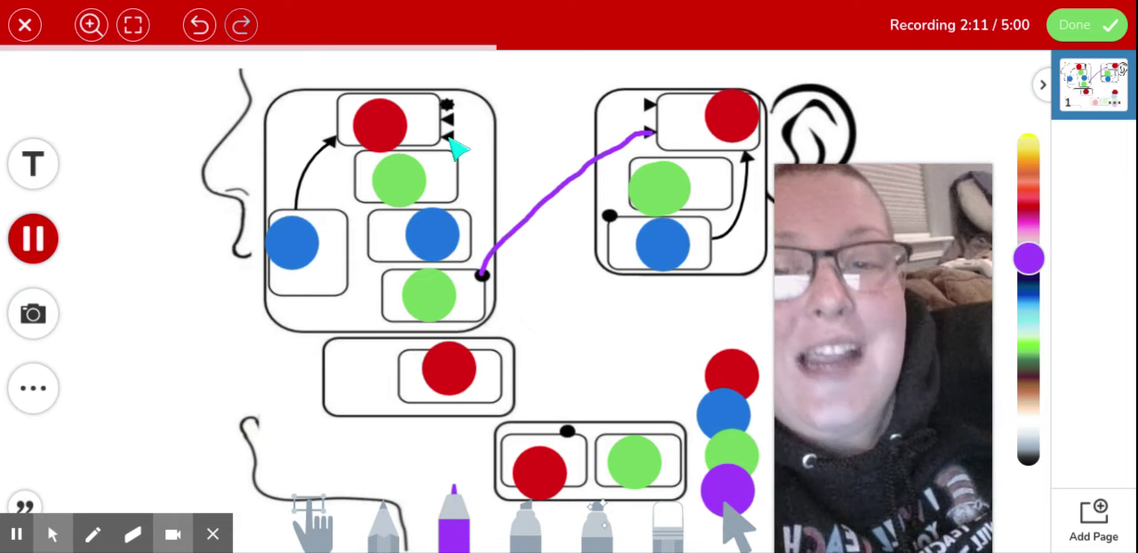
left_click_drag(611, 216, 449, 137)
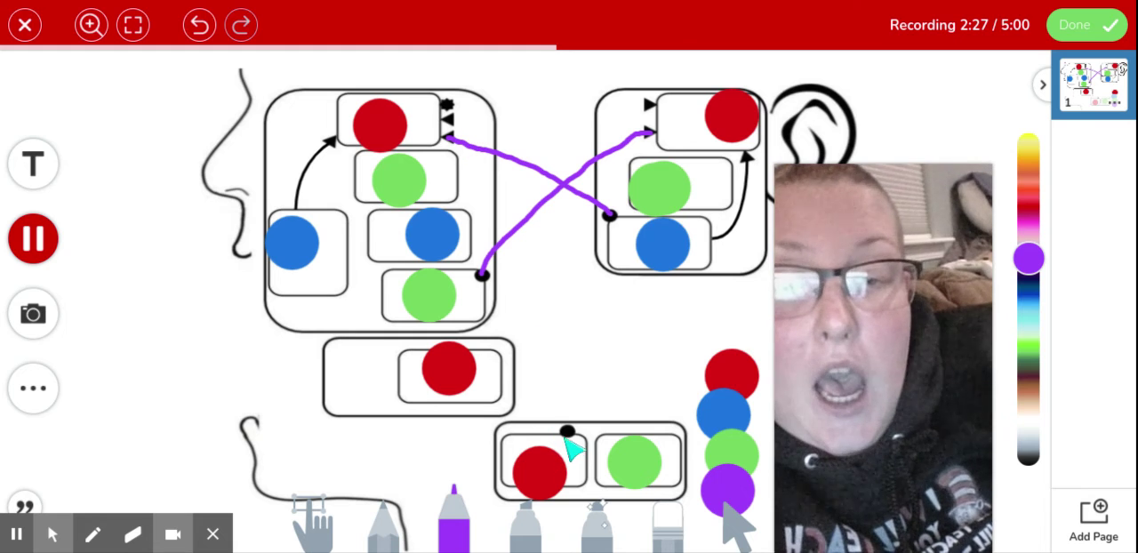
mouse_move(569, 434)
left_mouse_down()
mouse_move(485, 151)
mouse_move(449, 134)
left_mouse_up()
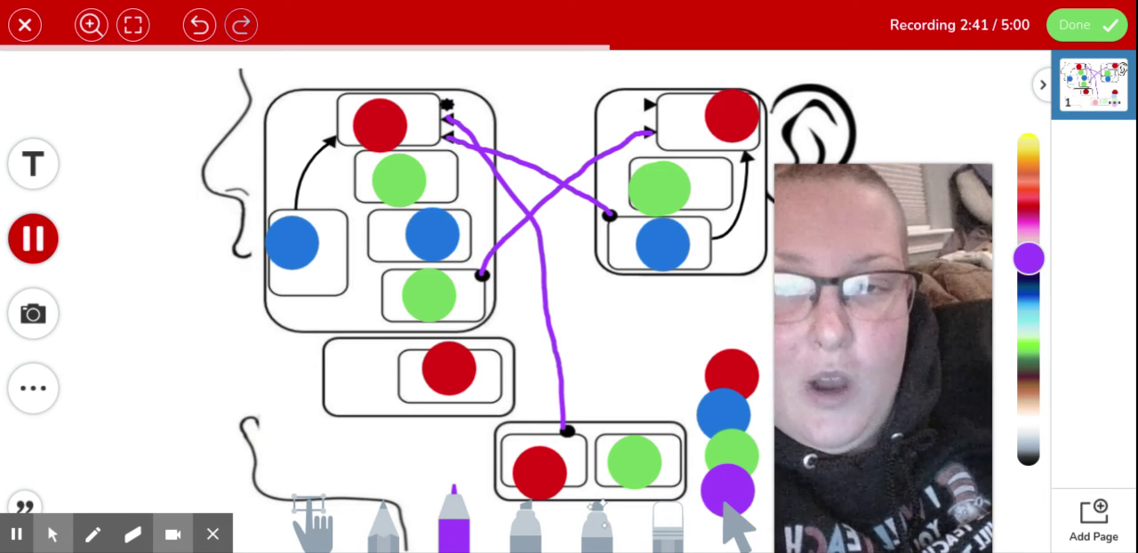
left_click_drag(448, 111, 657, 122)
Undo the stray stroke and redraw the purple line from the top nose box to the top ear box.
left_click(200, 24)
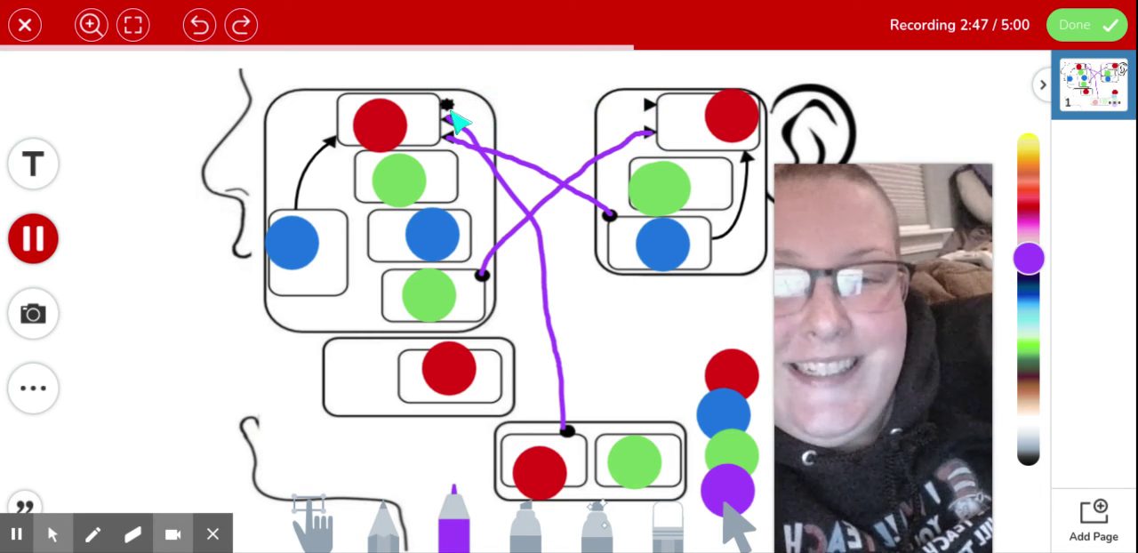
left_click_drag(449, 108, 649, 114)
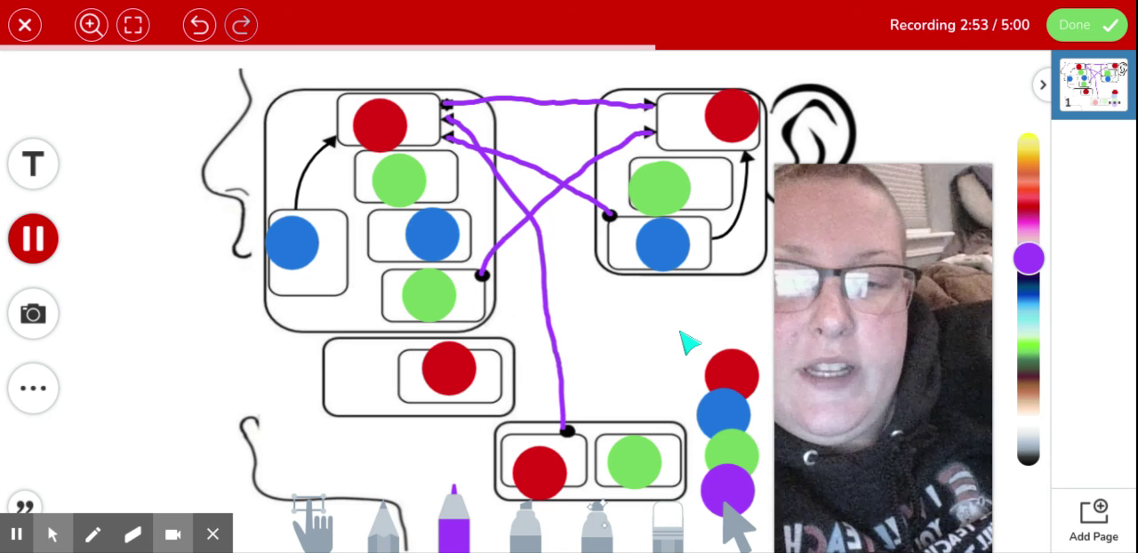
mouse_move(851, 397)
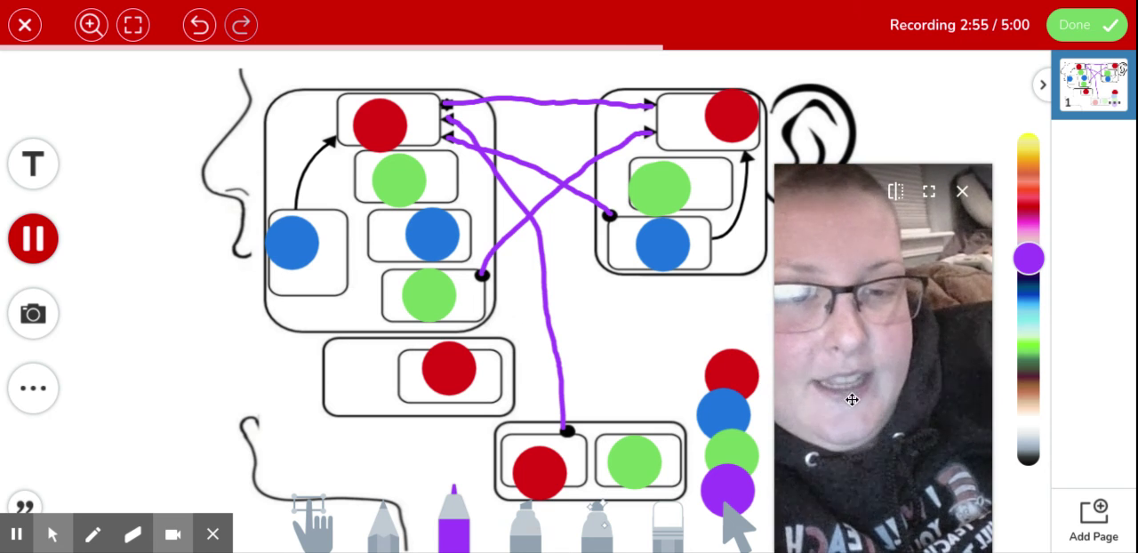
left_click_drag(852, 399, 171, 393)
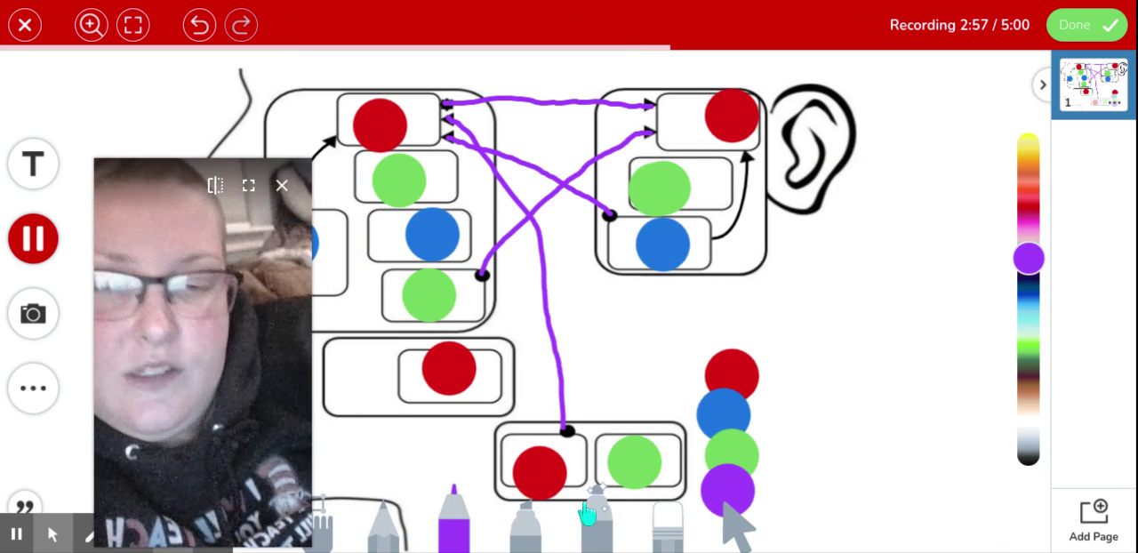